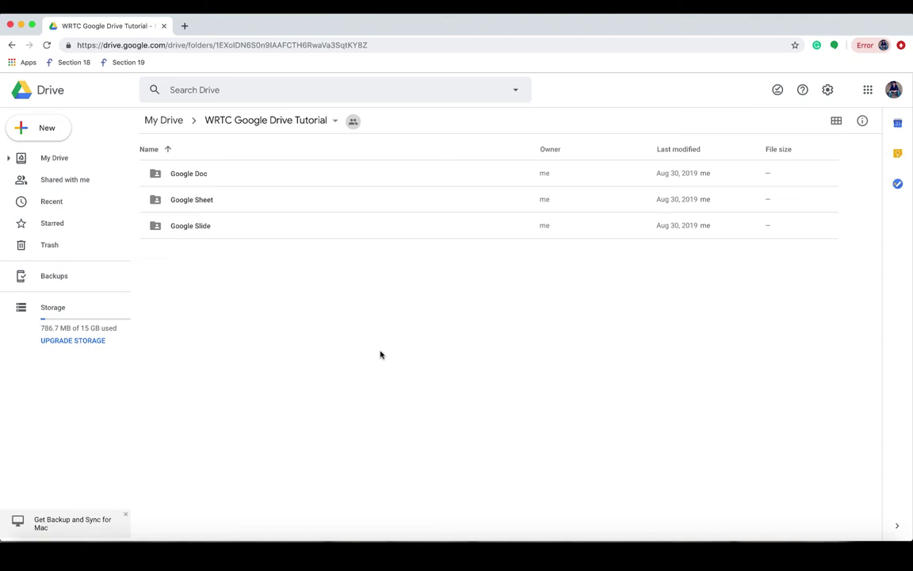
Step: Create a blank Google Docs document in the shared WRTC Google Drive Tutorial folder, accepting the folder's sharing permissions
{"action": "left_click", "coordinate": [36, 136]}
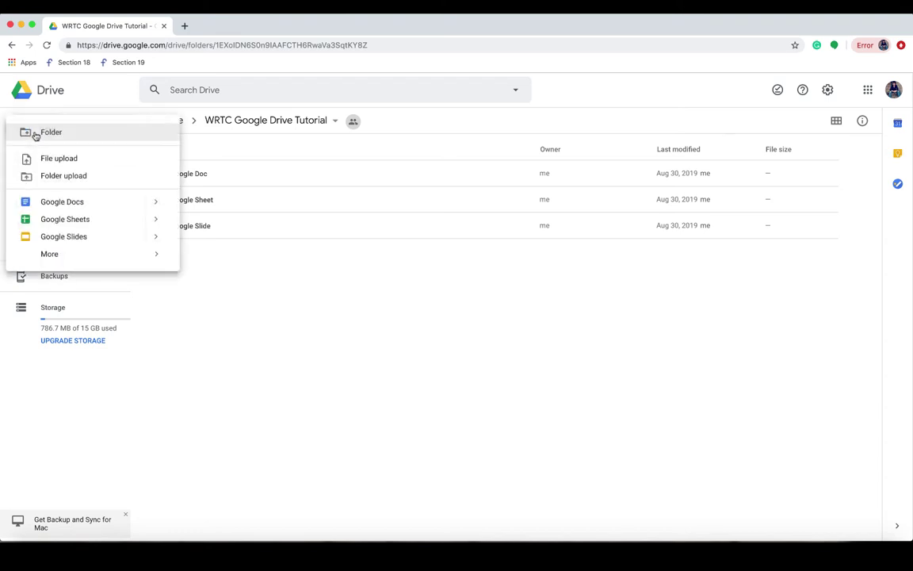
{"action": "left_click", "coordinate": [125, 203]}
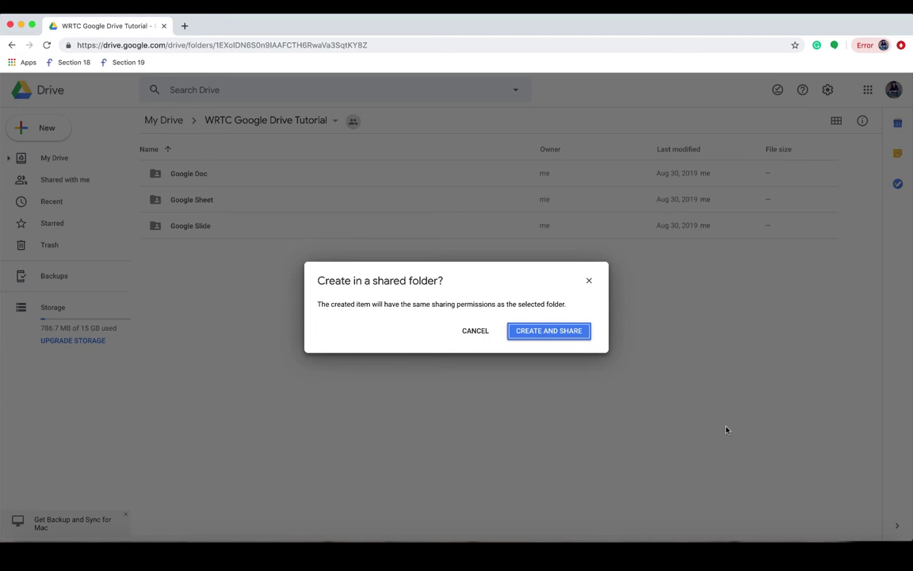
{"action": "left_click", "coordinate": [548, 331]}
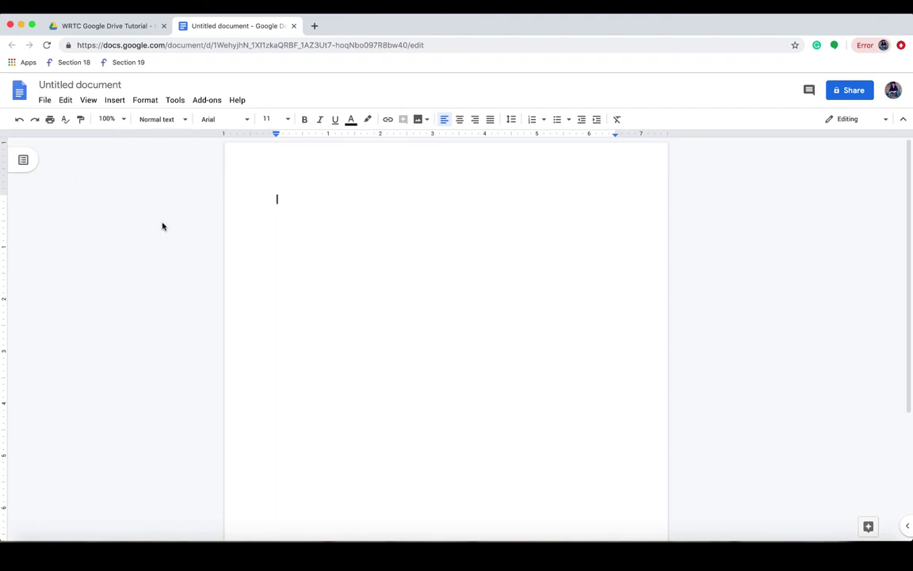
Step: Rename the untitled document to the author's name followed by "- Google Docs"
{"action": "left_click", "coordinate": [64, 86]}
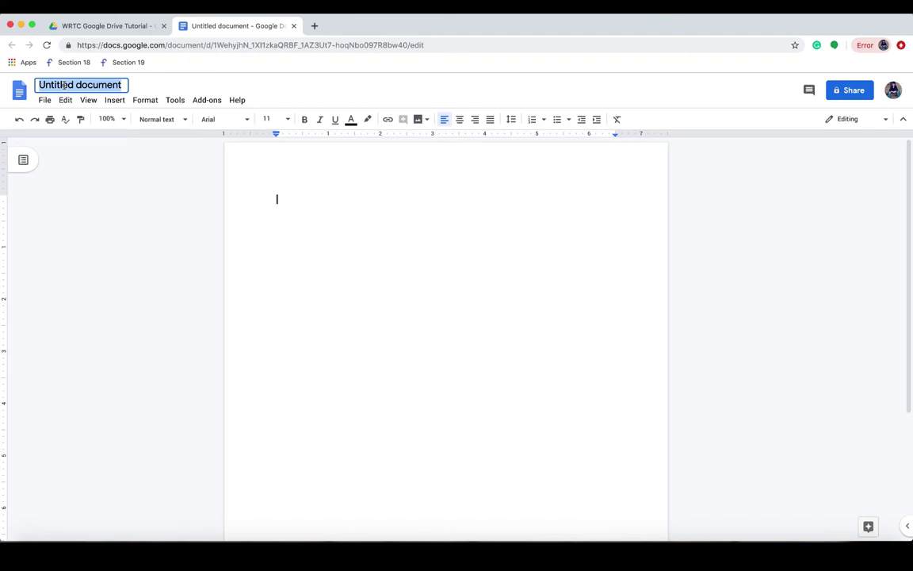
{"action": "type", "text": "K"}
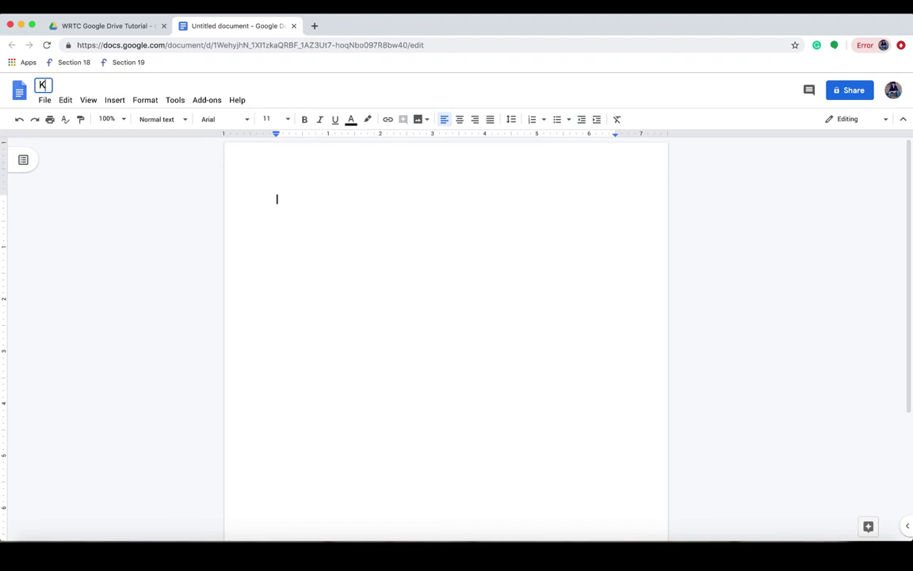
{"action": "type", "text": "eene - Google Docs"}
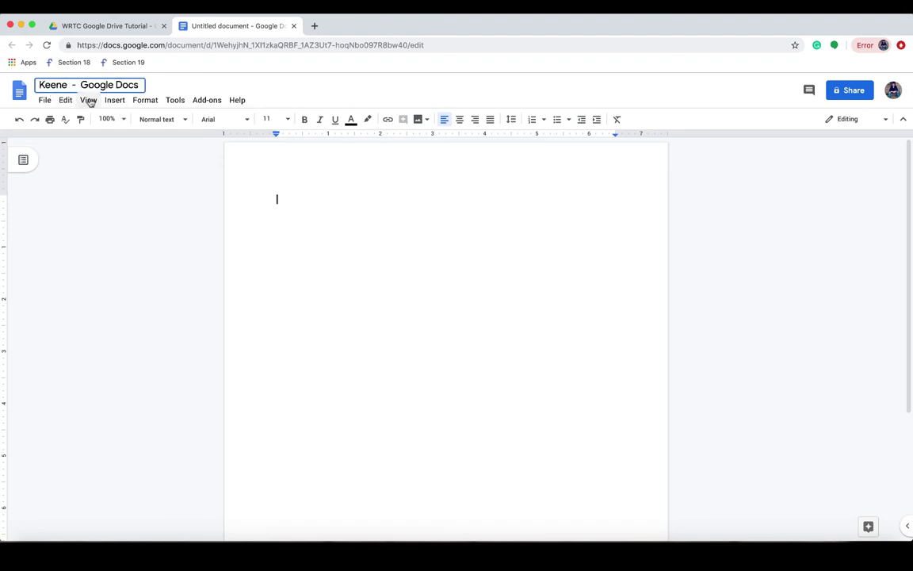
{"action": "left_click", "coordinate": [254, 217]}
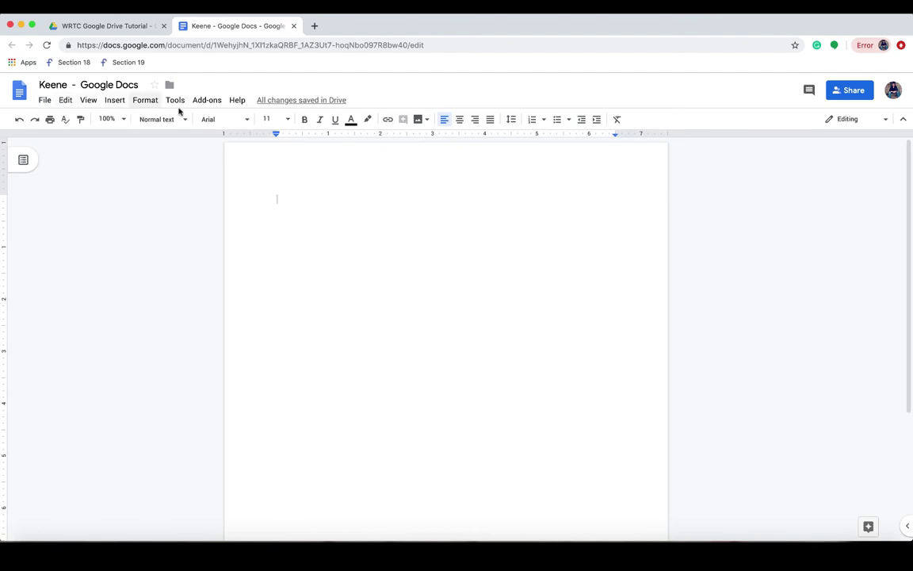
Step: Examine the document's available commands, along with its paragraph style, font and font size choices
{"action": "left_click", "coordinate": [46, 101]}
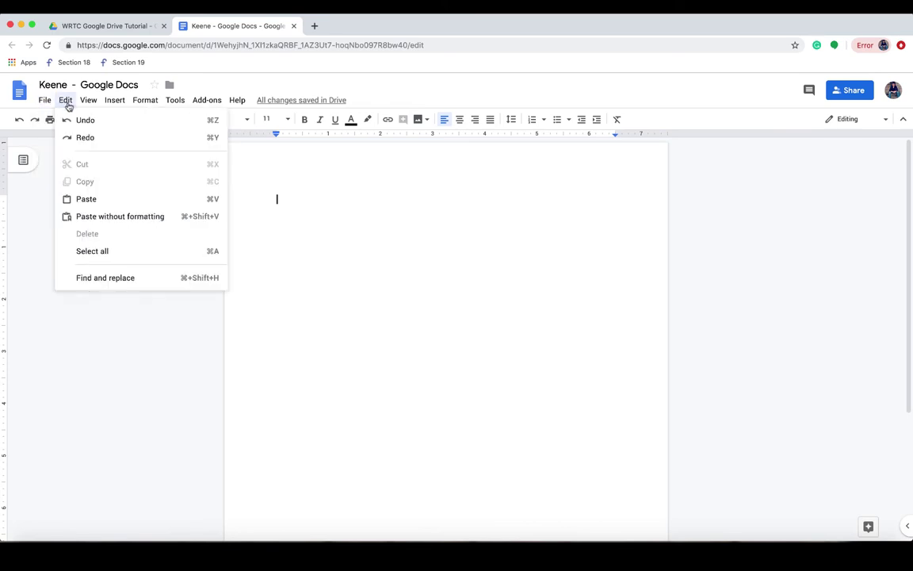
{"action": "mouse_move", "coordinate": [116, 108]}
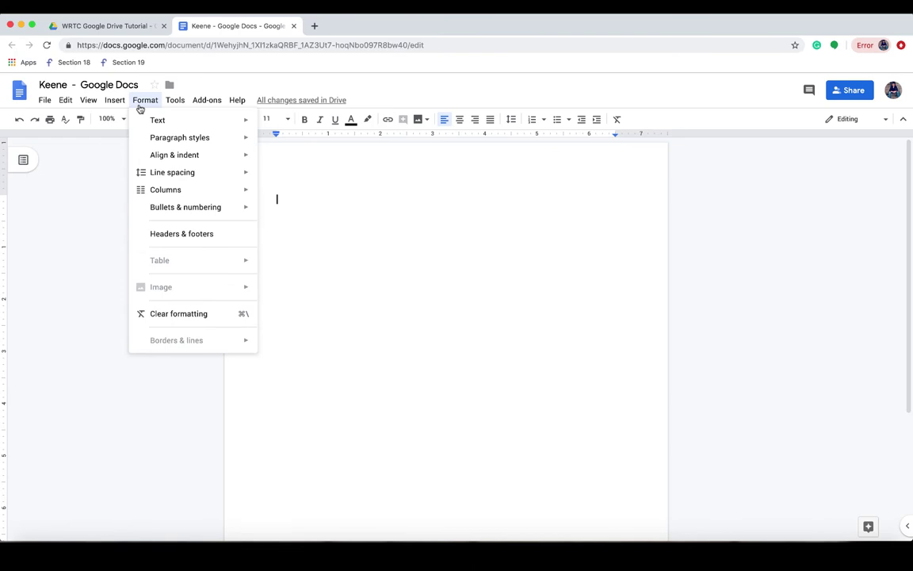
{"action": "mouse_move", "coordinate": [177, 111]}
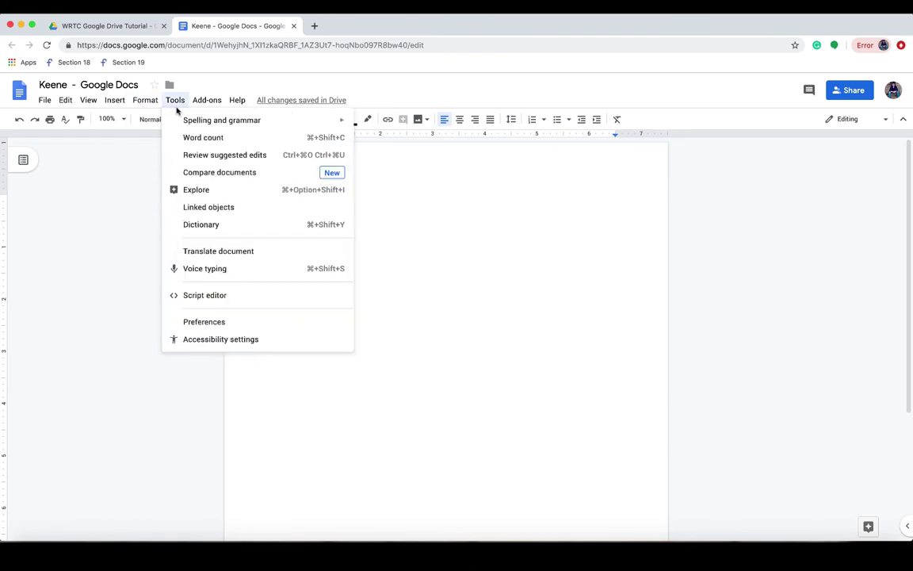
{"action": "mouse_move", "coordinate": [222, 106]}
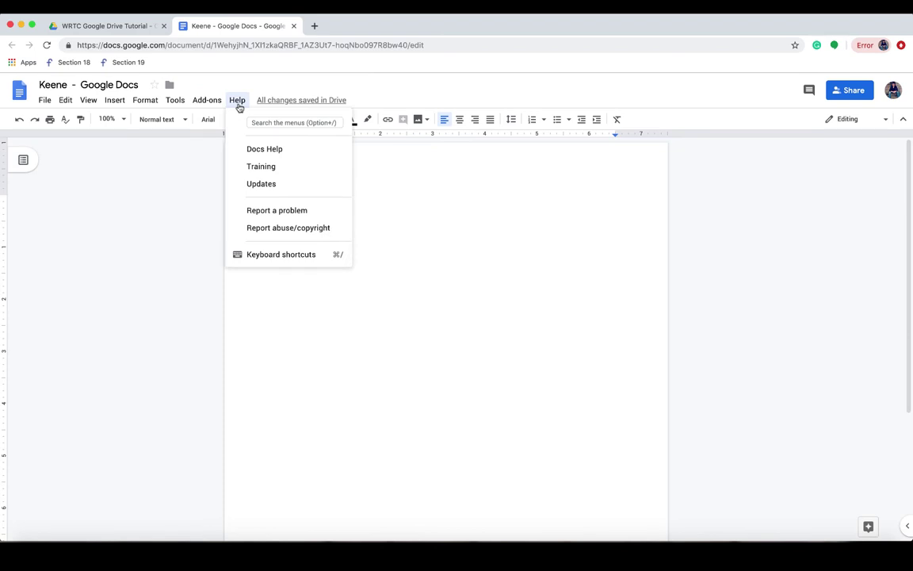
{"action": "left_click", "coordinate": [143, 202]}
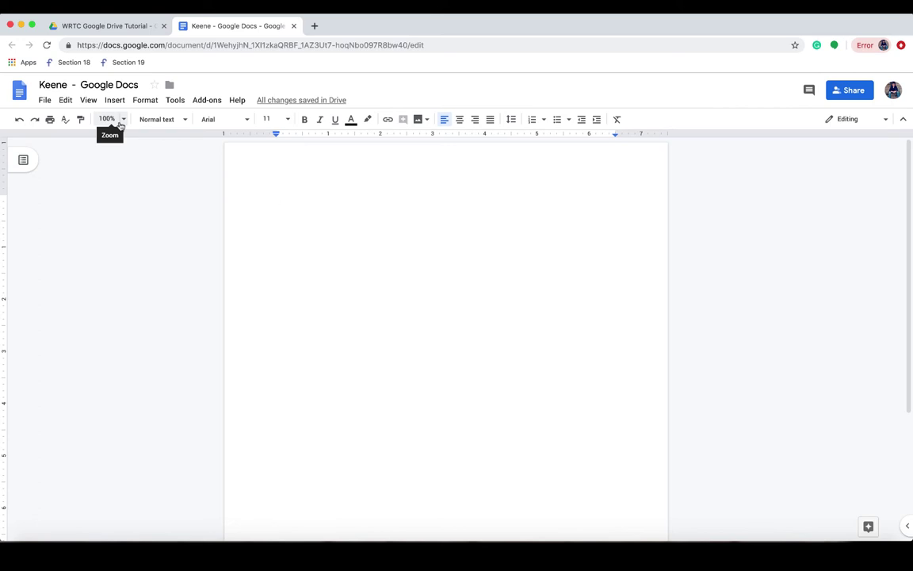
{"action": "left_click", "coordinate": [184, 120]}
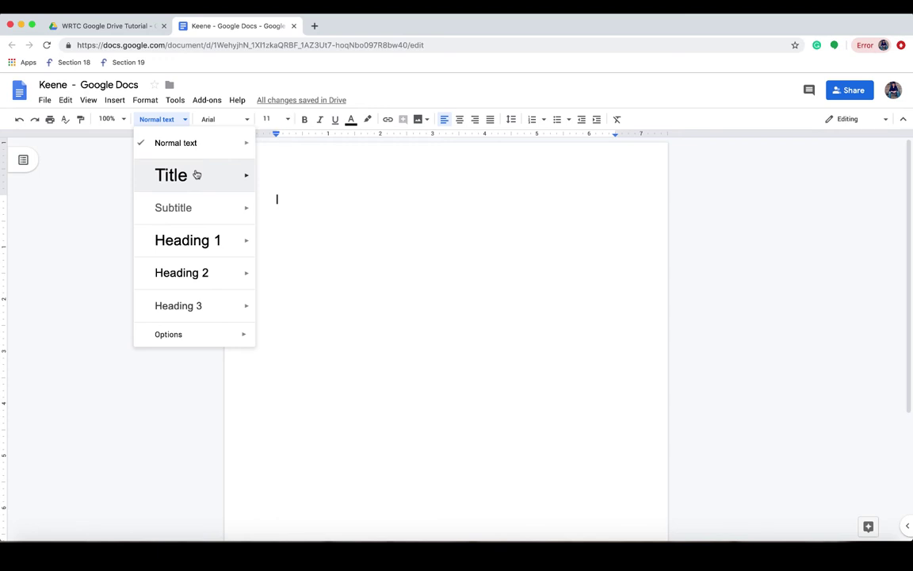
{"action": "left_click", "coordinate": [187, 121]}
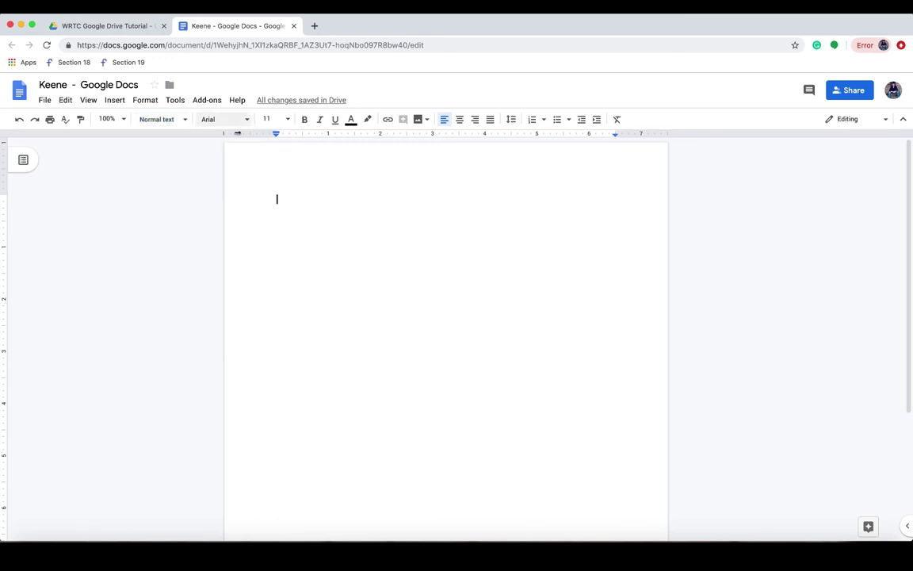
{"action": "left_click", "coordinate": [249, 121]}
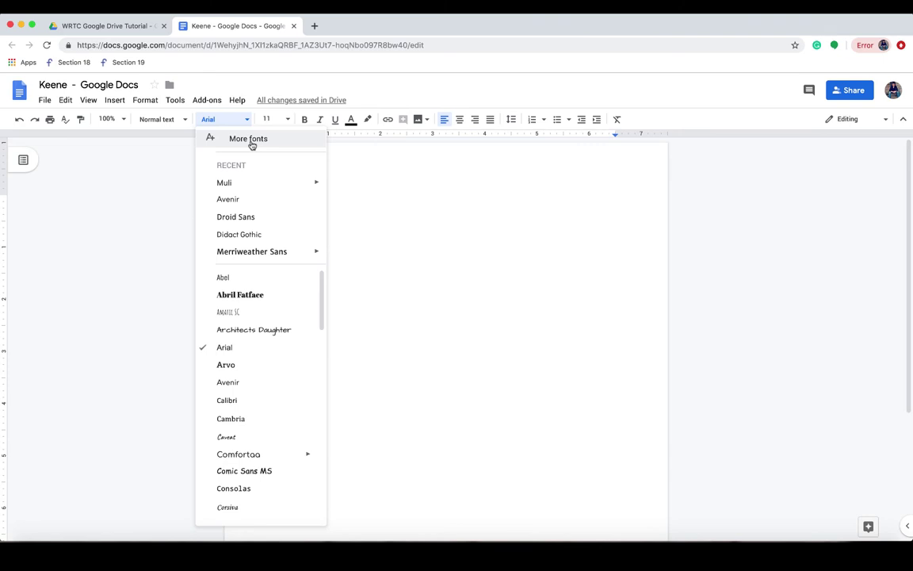
{"action": "left_click", "coordinate": [289, 120]}
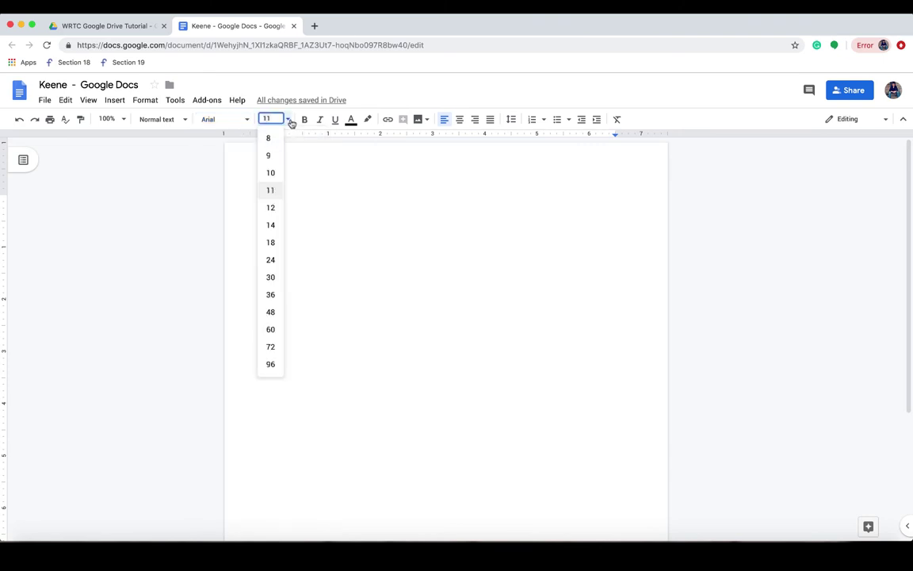
{"action": "key", "text": "Escape"}
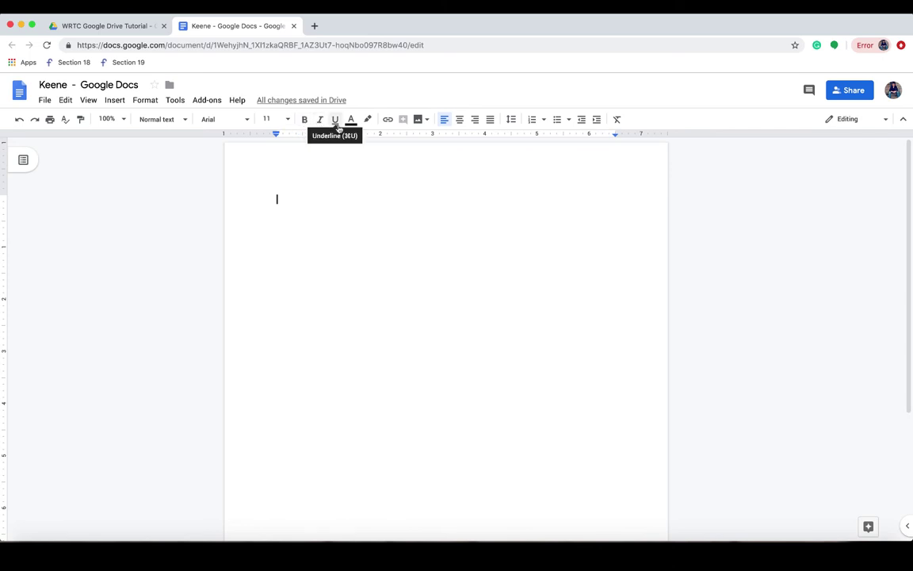
{"action": "left_click", "coordinate": [352, 125]}
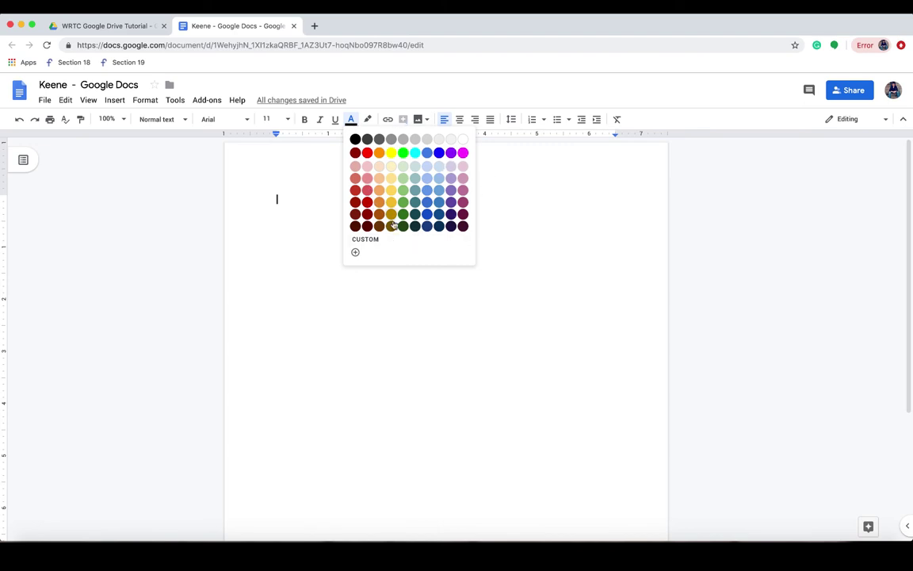
{"action": "left_click", "coordinate": [370, 239]}
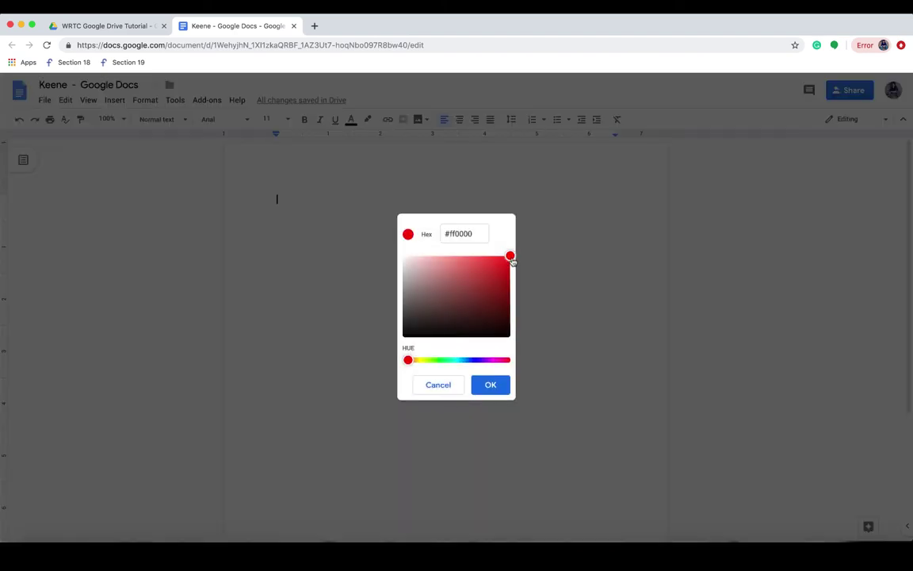
{"action": "left_click_drag", "start_coordinate": [483, 268], "coordinate": [458, 275]}
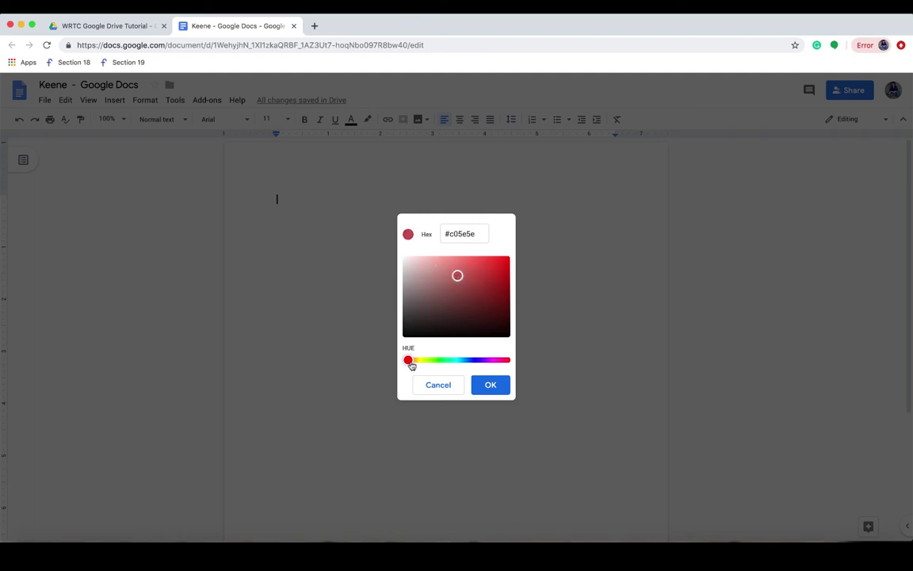
{"action": "mouse_move", "coordinate": [409, 360]}
{"action": "left_mouse_down"}
{"action": "mouse_move", "coordinate": [493, 361]}
{"action": "mouse_move", "coordinate": [424, 358]}
{"action": "left_mouse_up"}
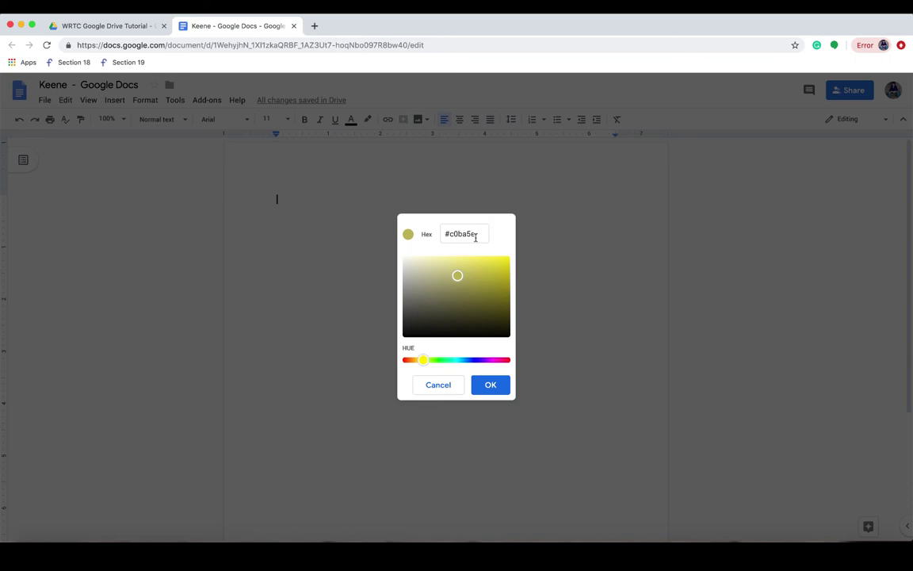
{"action": "left_click_drag", "start_coordinate": [475, 234], "coordinate": [442, 237]}
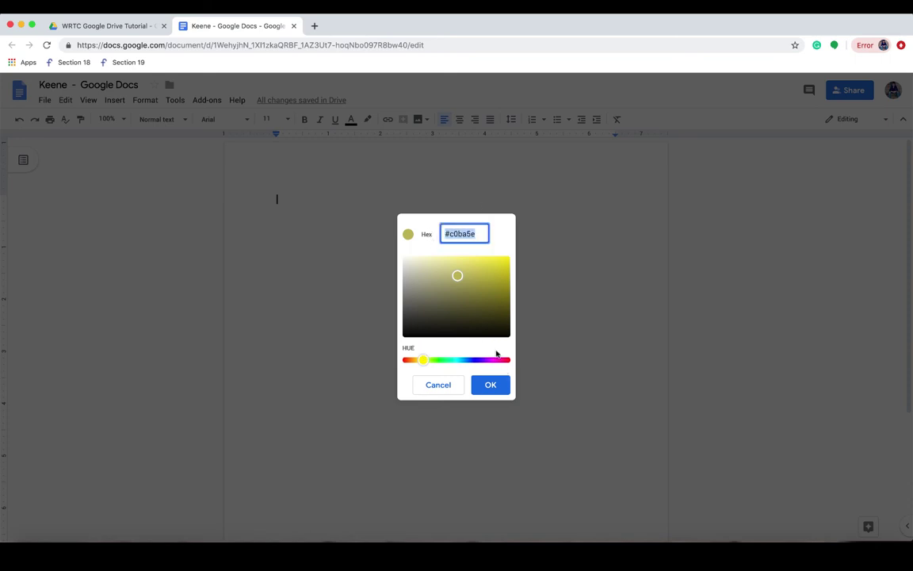
{"action": "left_click", "coordinate": [451, 387]}
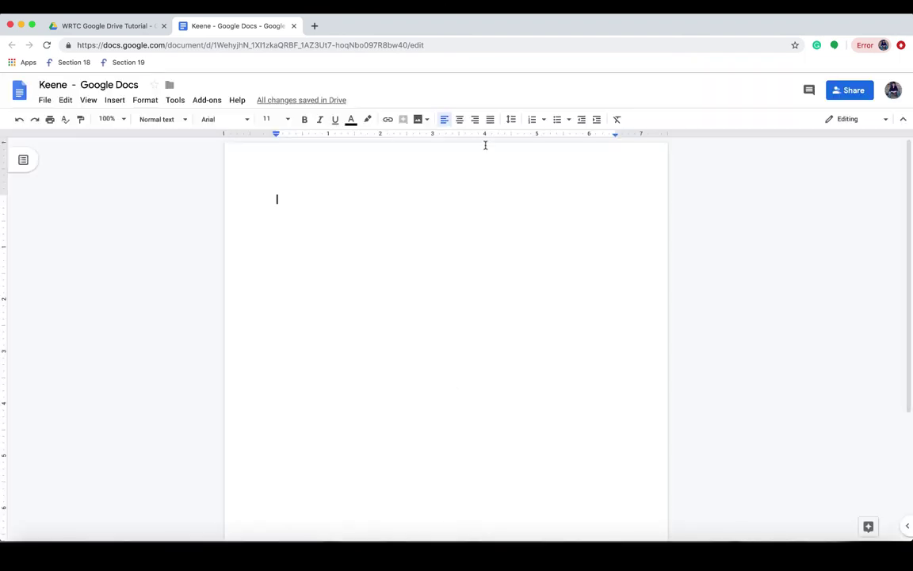
{"action": "left_click", "coordinate": [368, 120]}
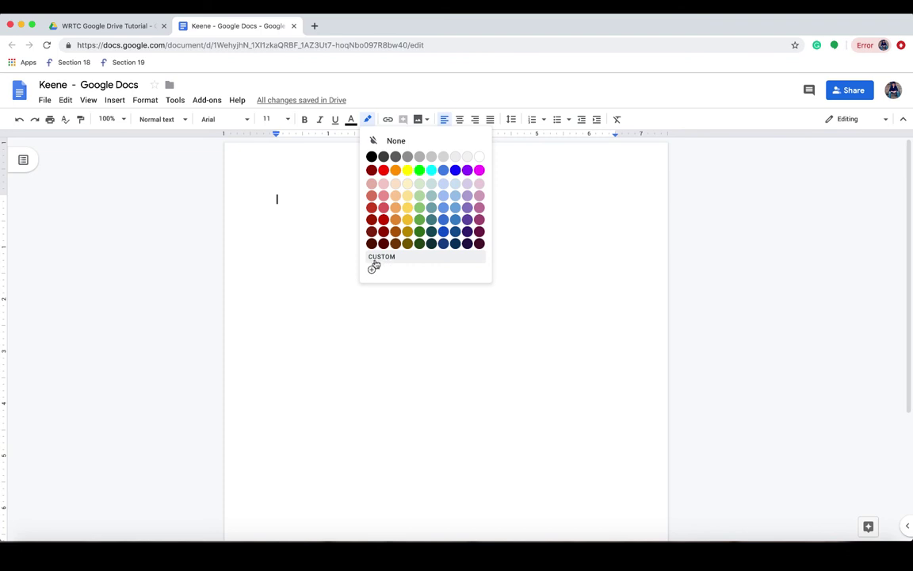
{"action": "left_click", "coordinate": [567, 206]}
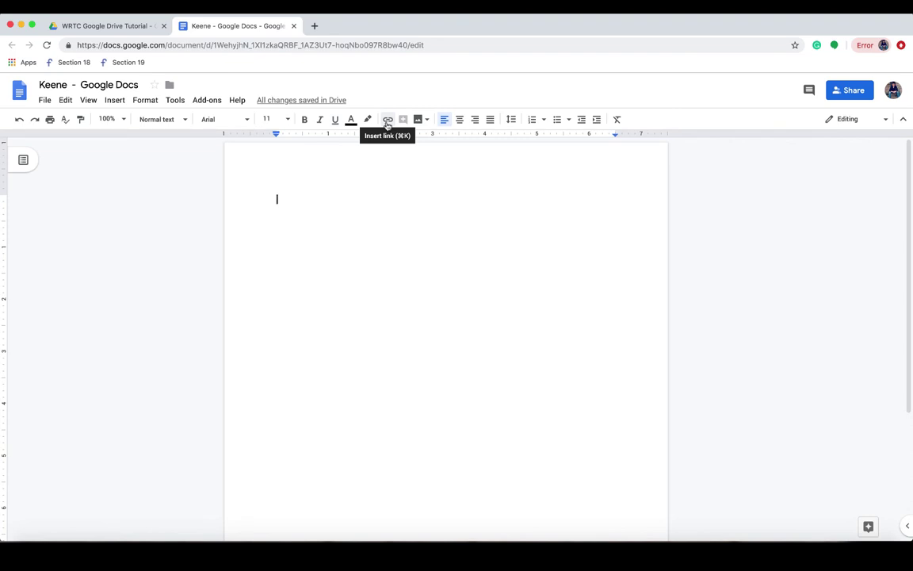
{"action": "left_click", "coordinate": [435, 46]}
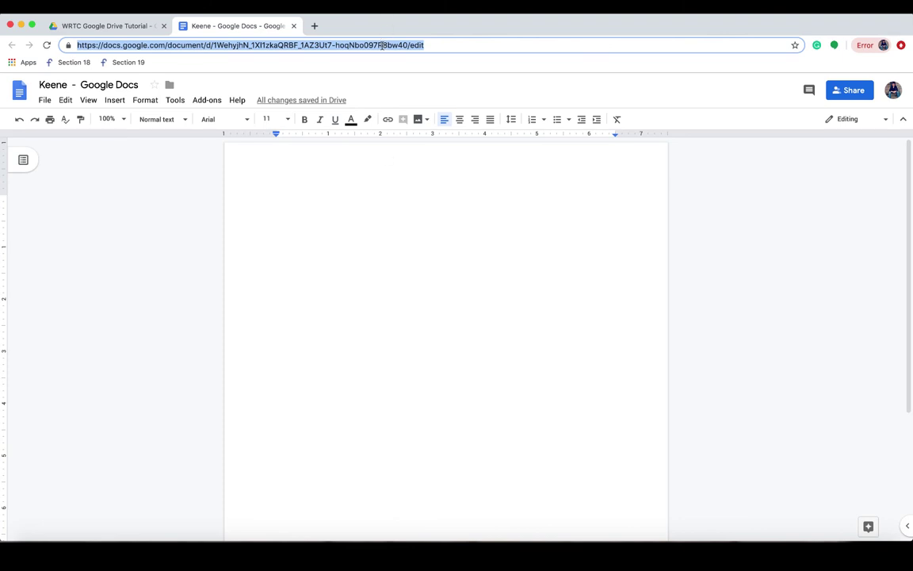
{"action": "left_click", "coordinate": [429, 211]}
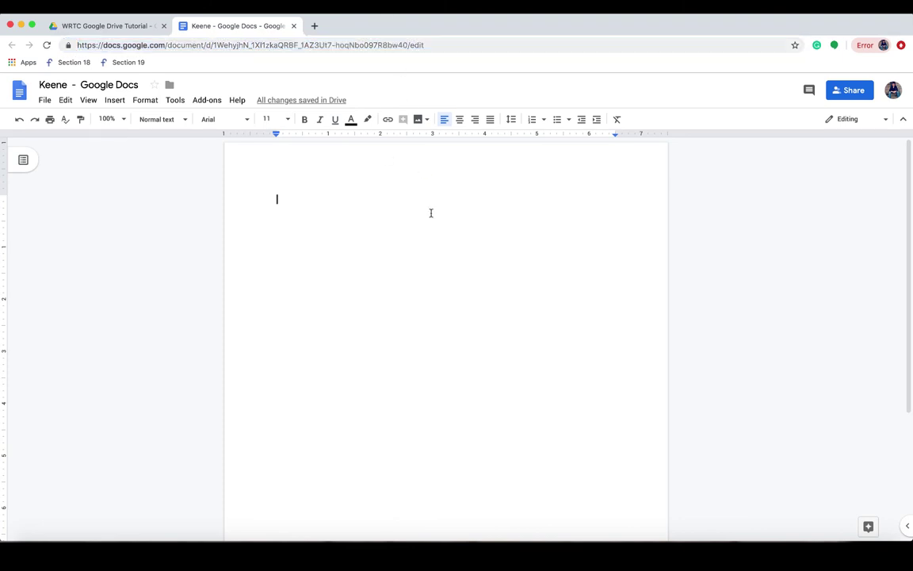
{"action": "left_click", "coordinate": [425, 120]}
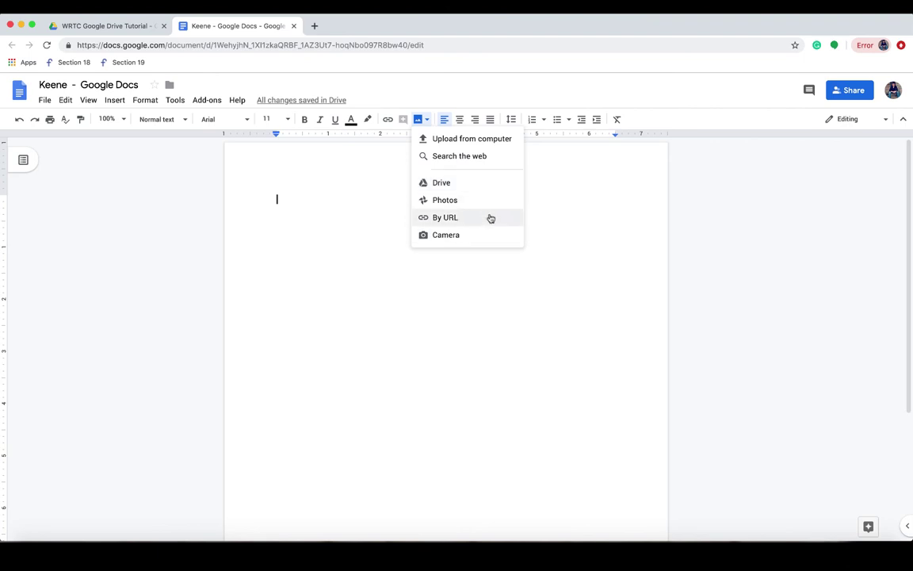
{"action": "left_click", "coordinate": [597, 226]}
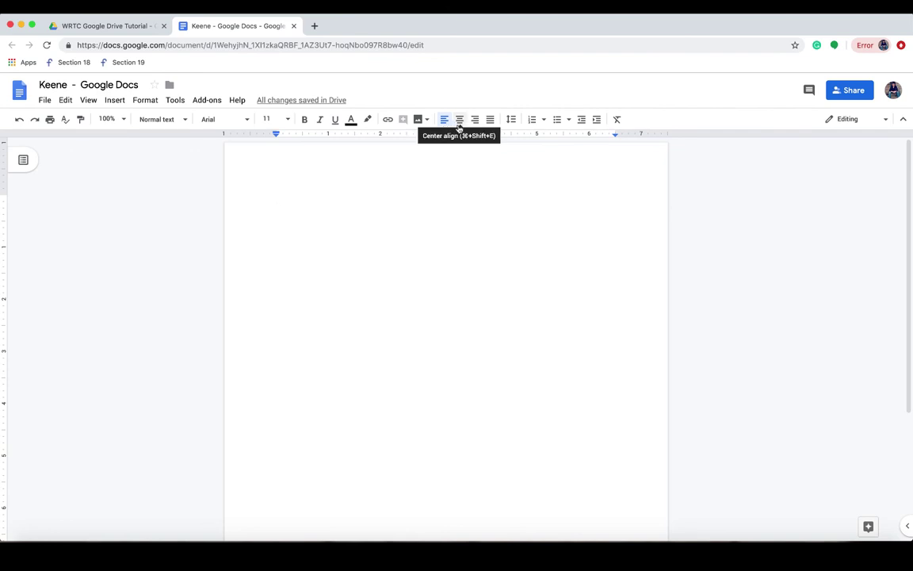
Step: Set the line spacing of the empty paragraph to Single
{"action": "left_click", "coordinate": [511, 120]}
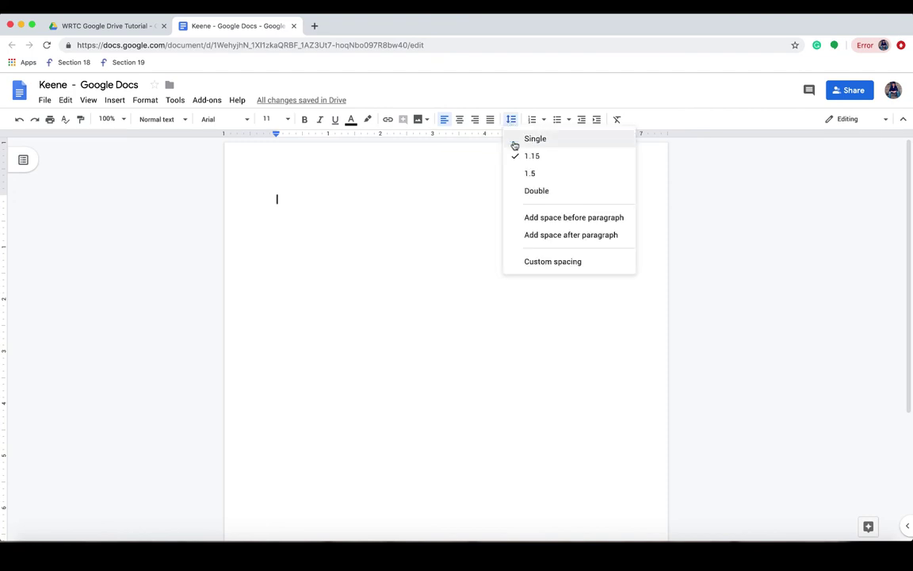
{"action": "left_click", "coordinate": [515, 145]}
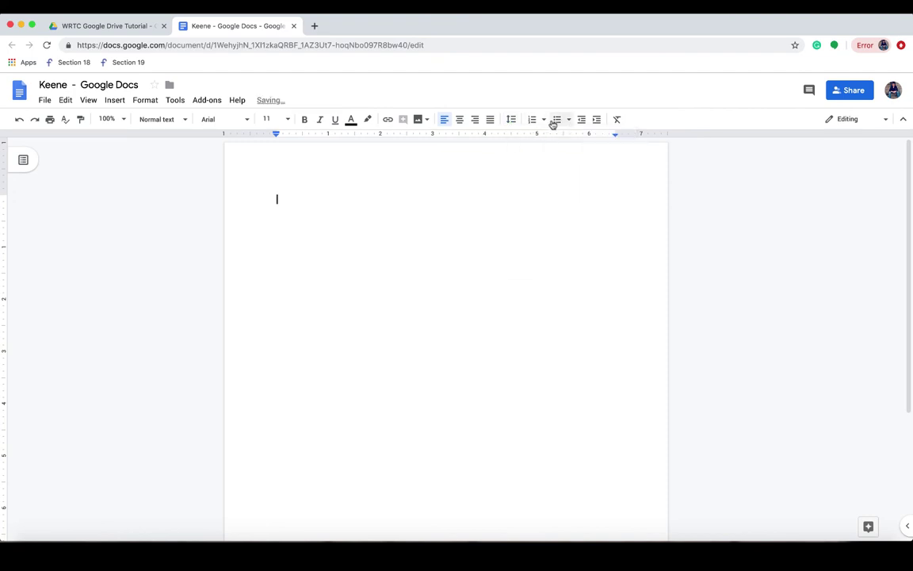
{"action": "left_click", "coordinate": [543, 120]}
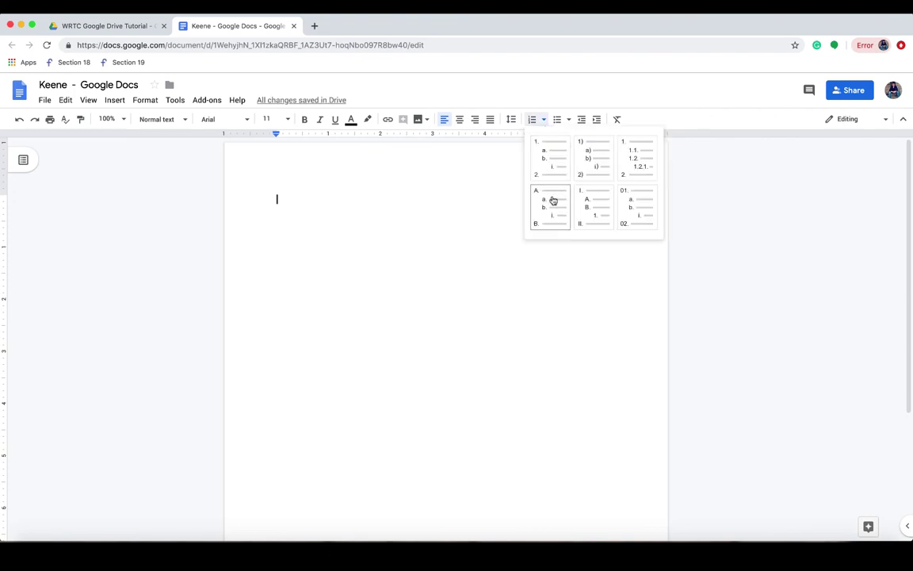
{"action": "left_click", "coordinate": [556, 119]}
{"action": "left_click", "coordinate": [568, 120]}
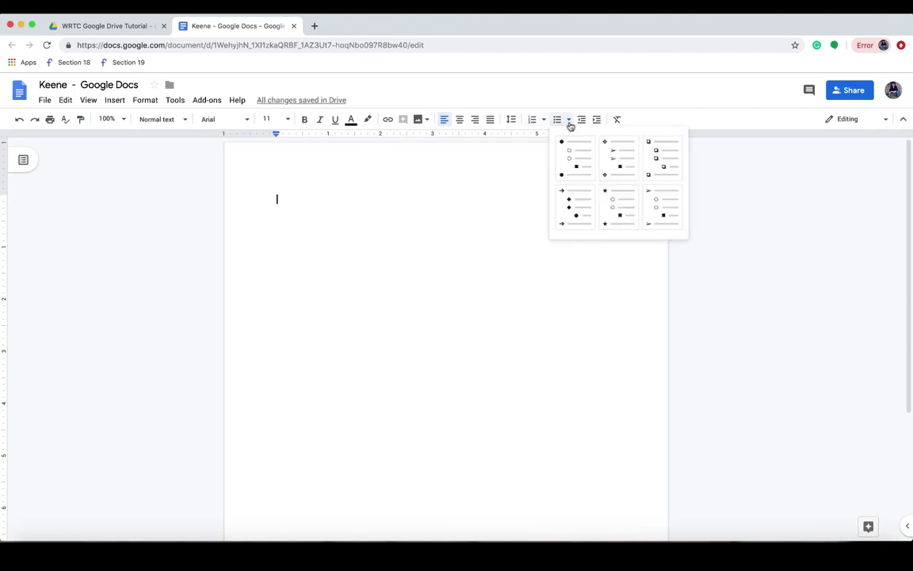
{"action": "left_click", "coordinate": [570, 122]}
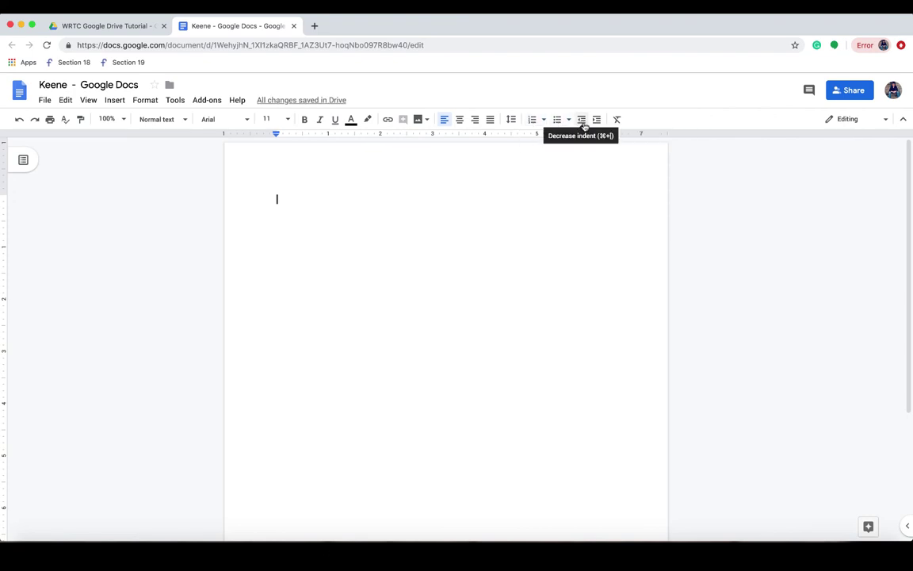